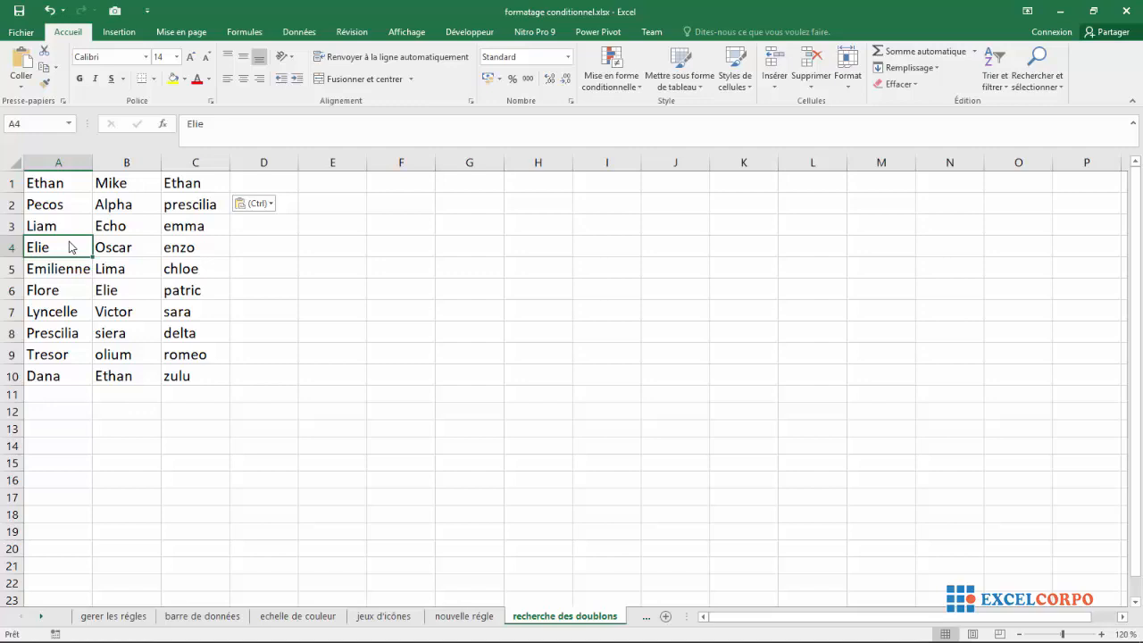
Step: Start a duplicate-values highlighting rule (Valeurs en double) on the names in A1:C10
click(99, 202)
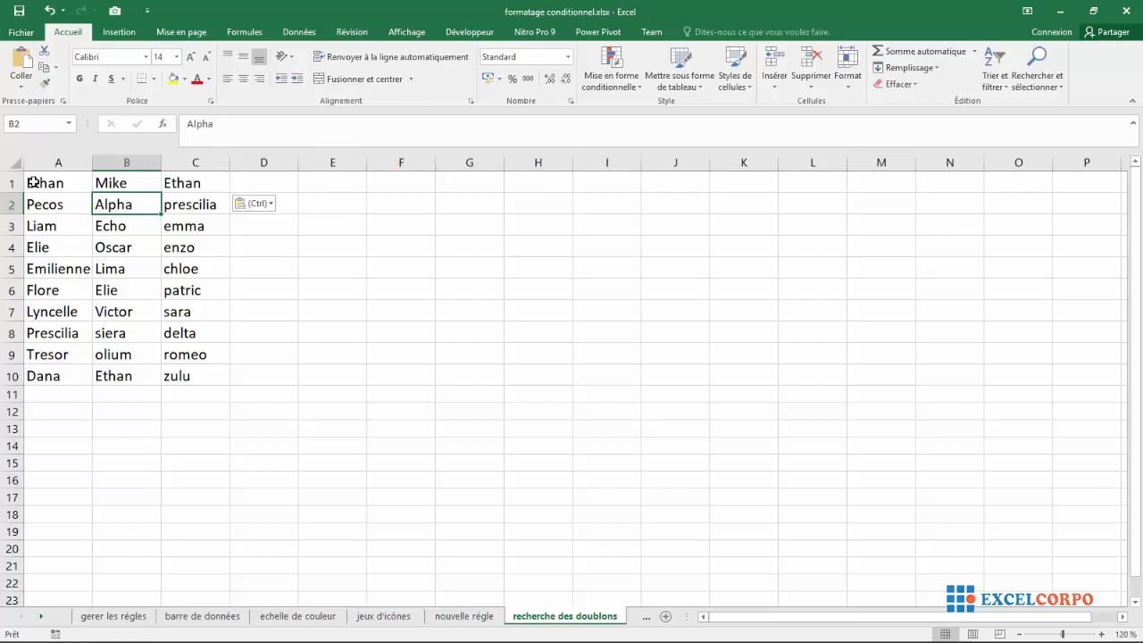
drag(31, 182, 176, 375)
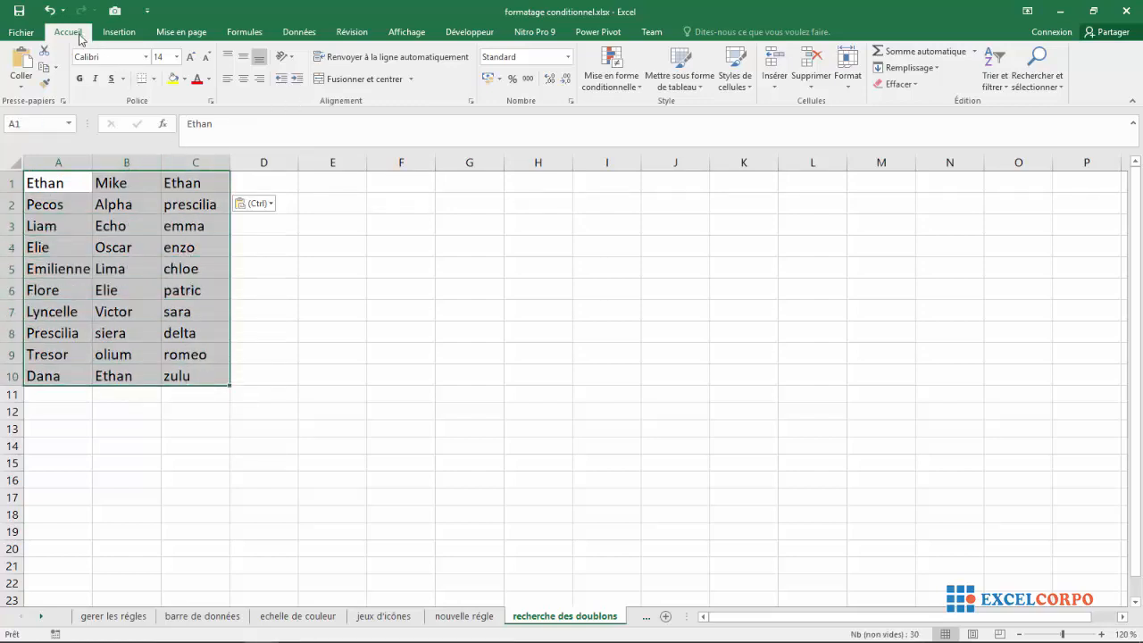
click(623, 90)
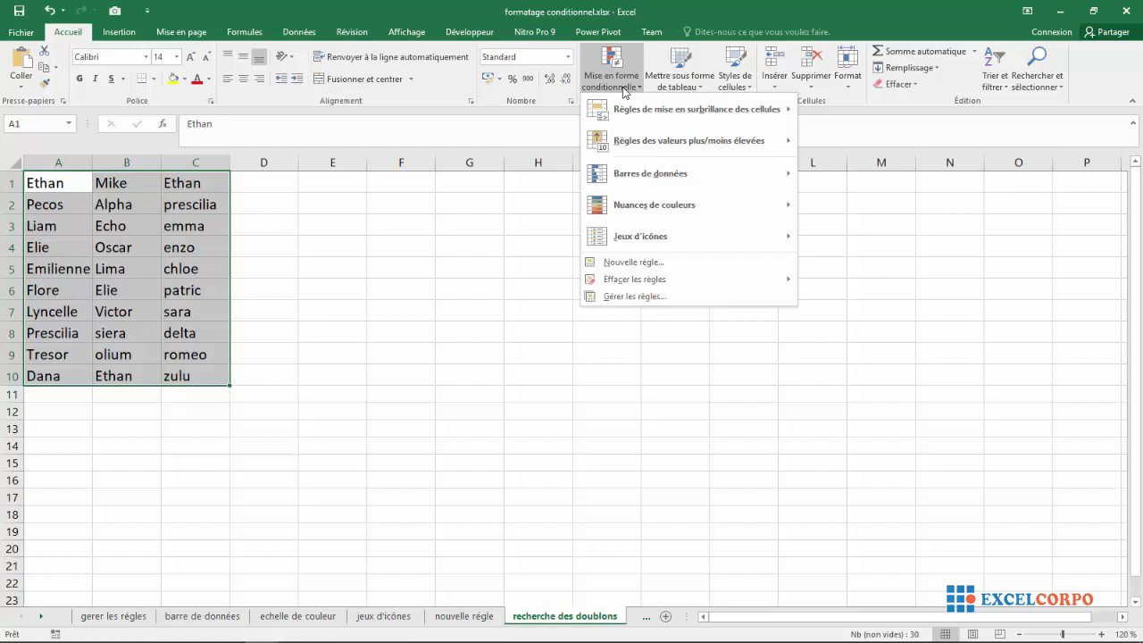
mouse_move(649, 114)
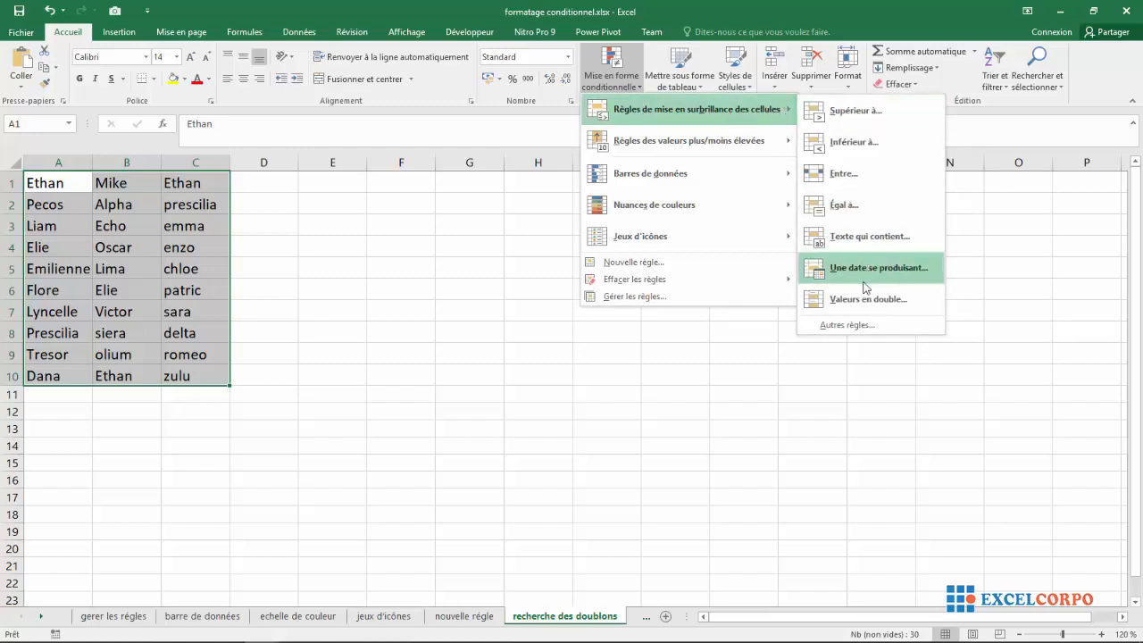
click(852, 309)
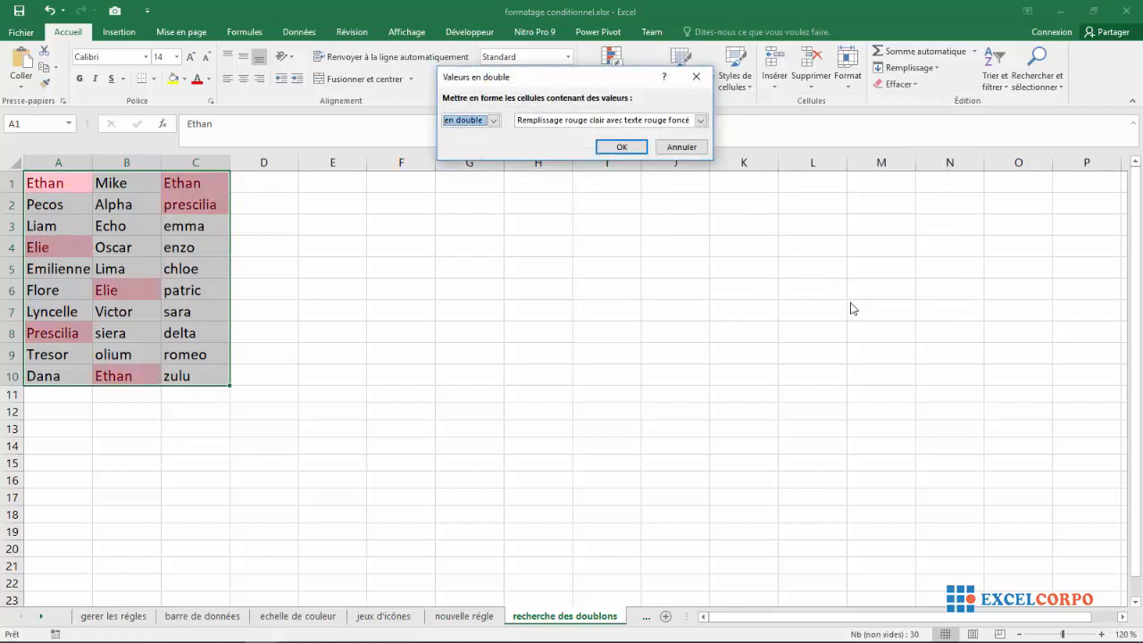
Step: Preview the yellow and green preset formats for duplicates, and apply the rule with light red fill and dark red text
click(492, 122)
click(701, 125)
click(677, 145)
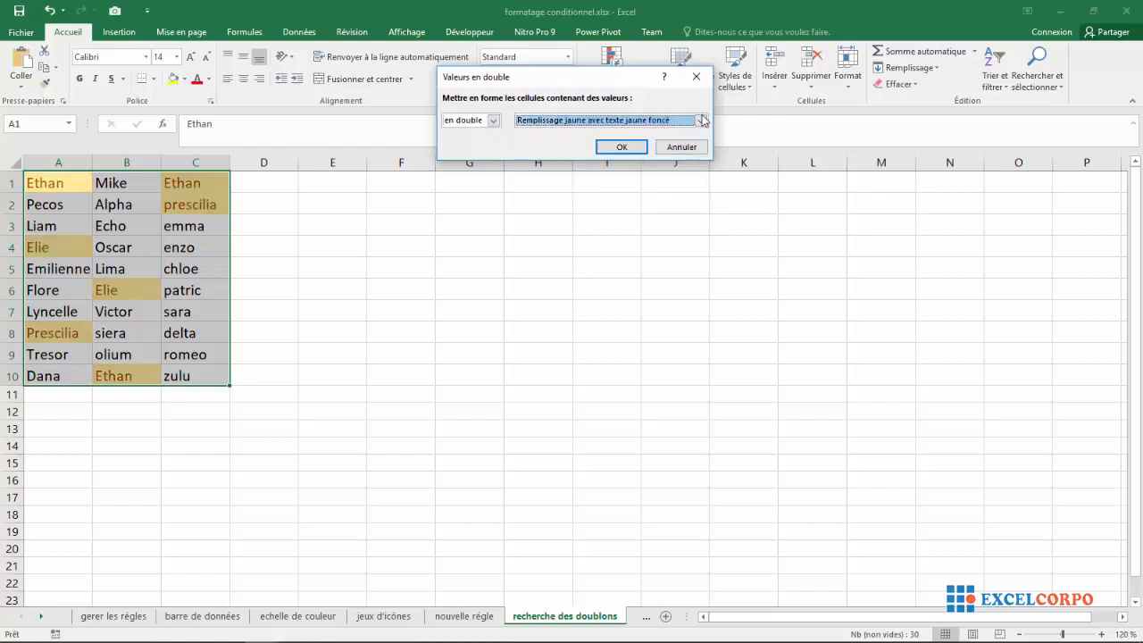
click(702, 120)
click(629, 143)
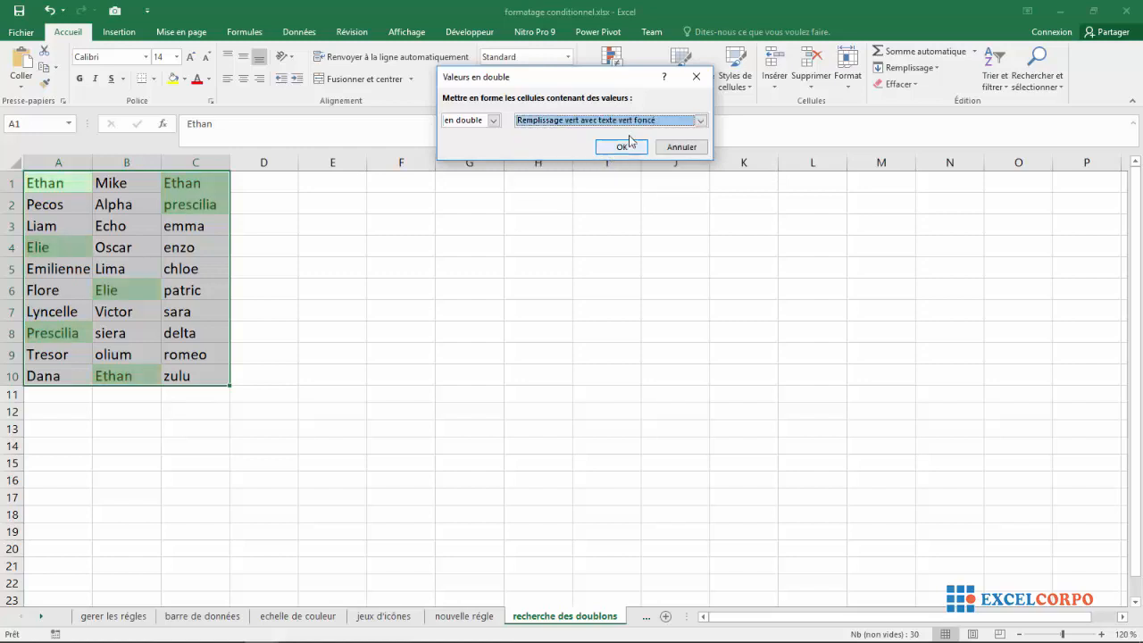
click(701, 120)
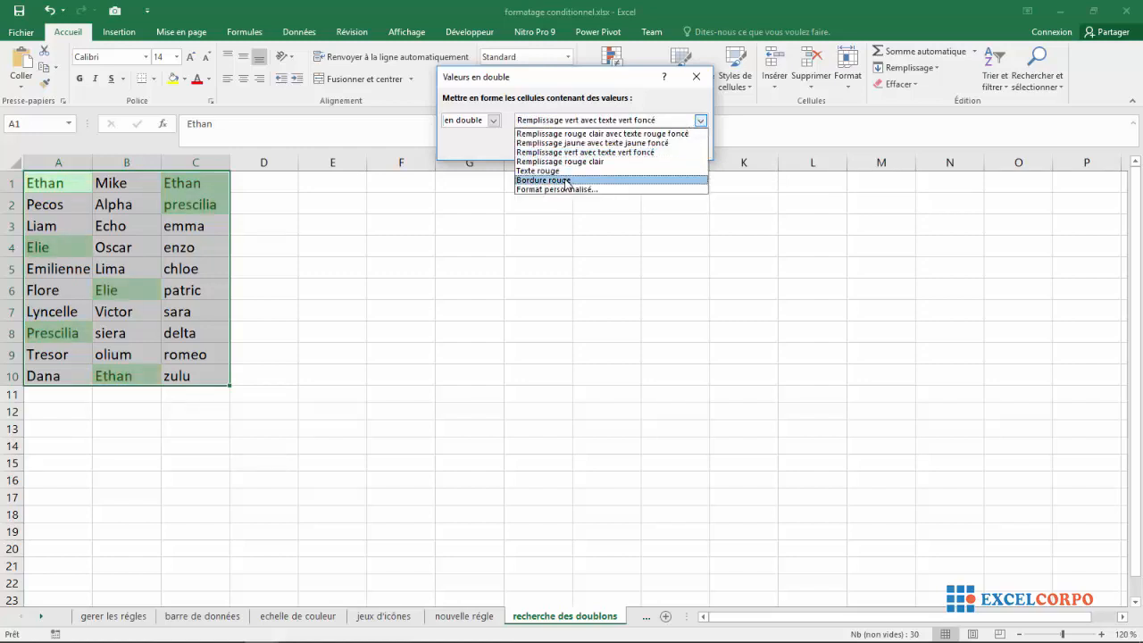
click(577, 134)
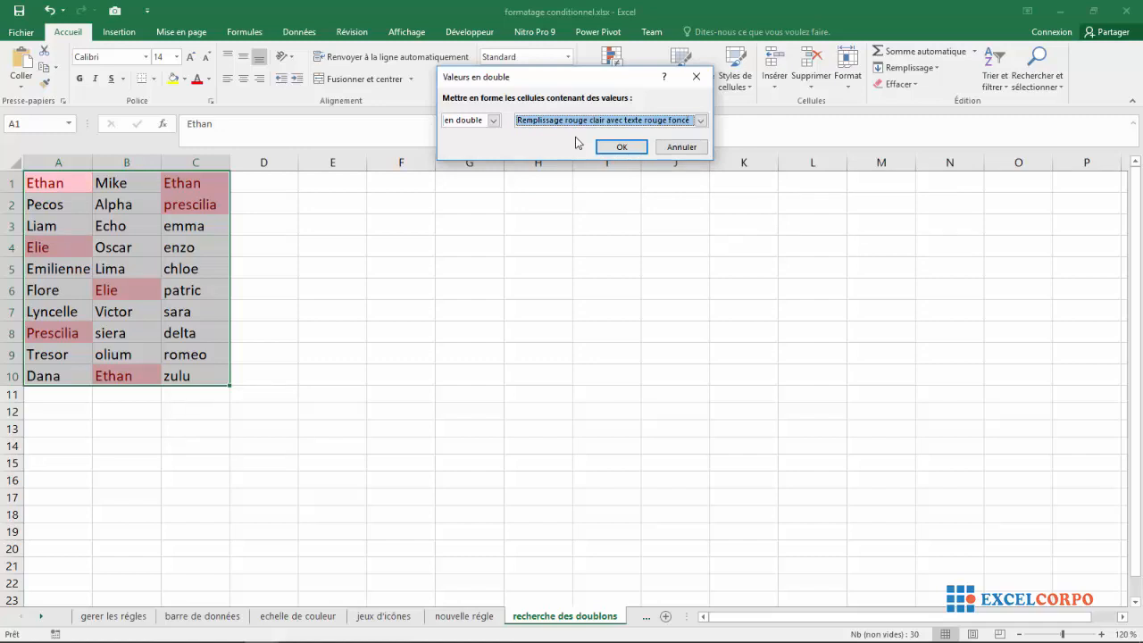
click(622, 147)
click(315, 268)
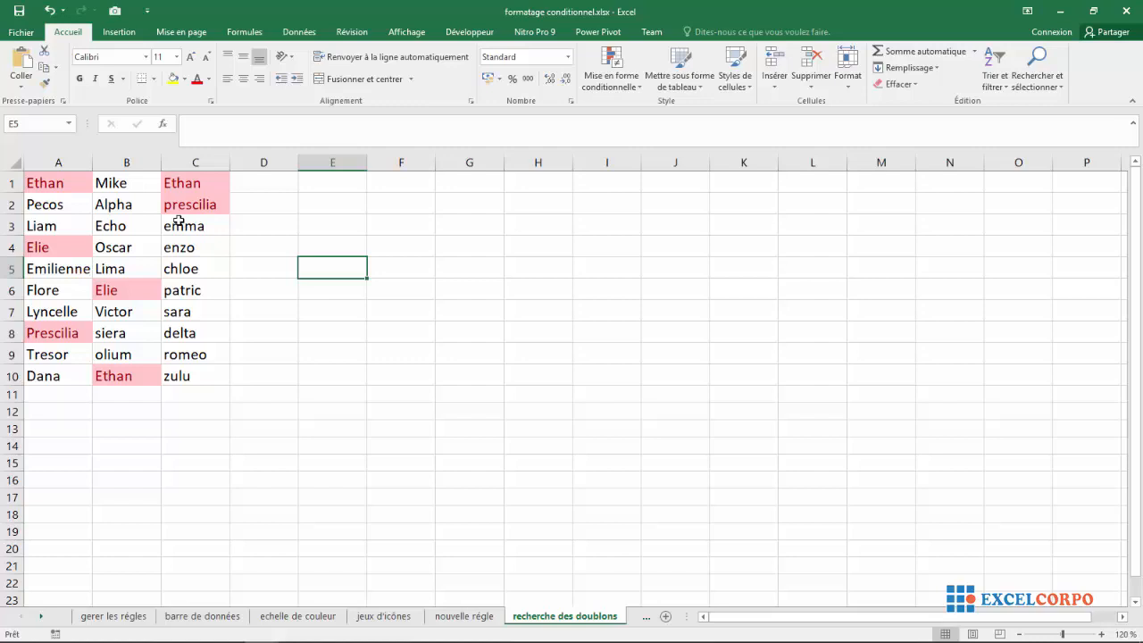
Step: Check the highlighted duplicates, and undo and redo the duplicate-values formatting on A1:C10
click(61, 185)
click(113, 375)
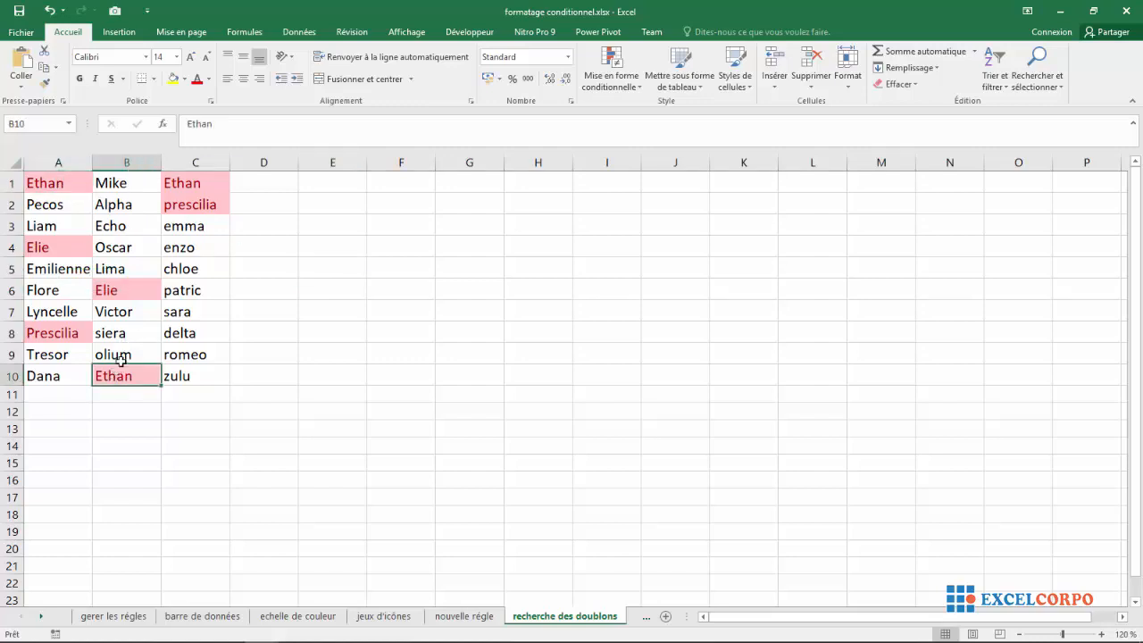
click(186, 270)
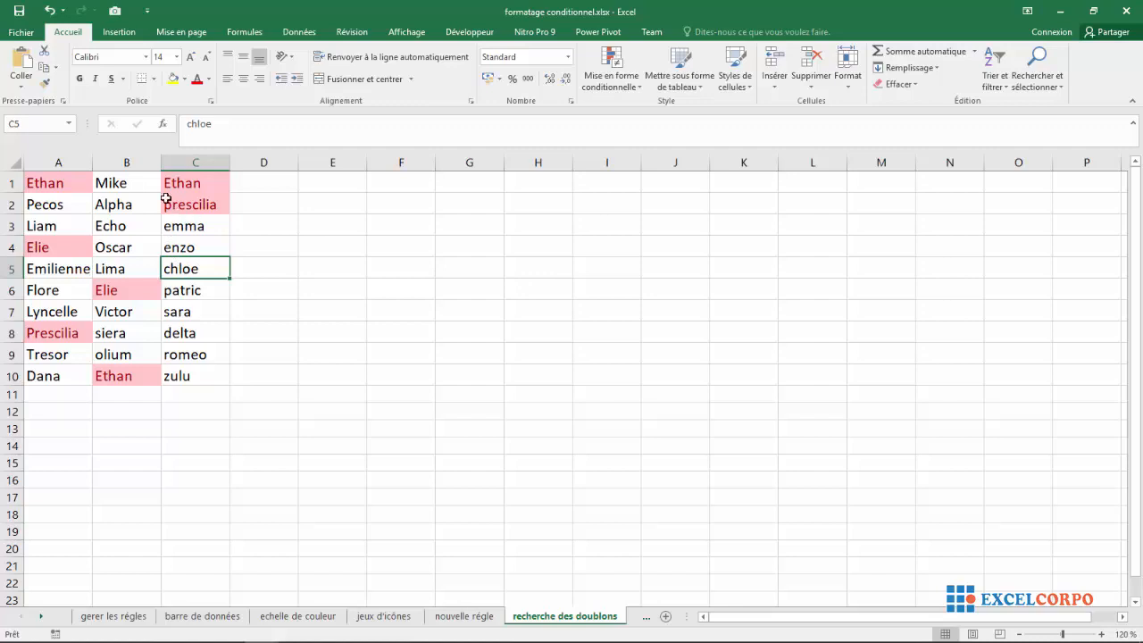
click(49, 11)
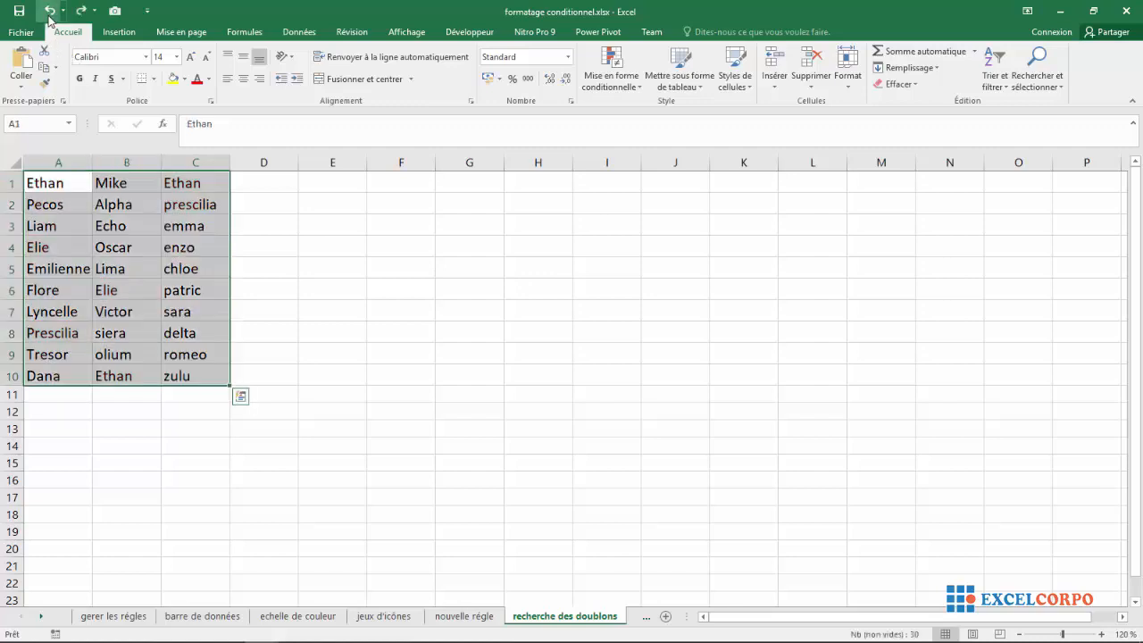
click(296, 282)
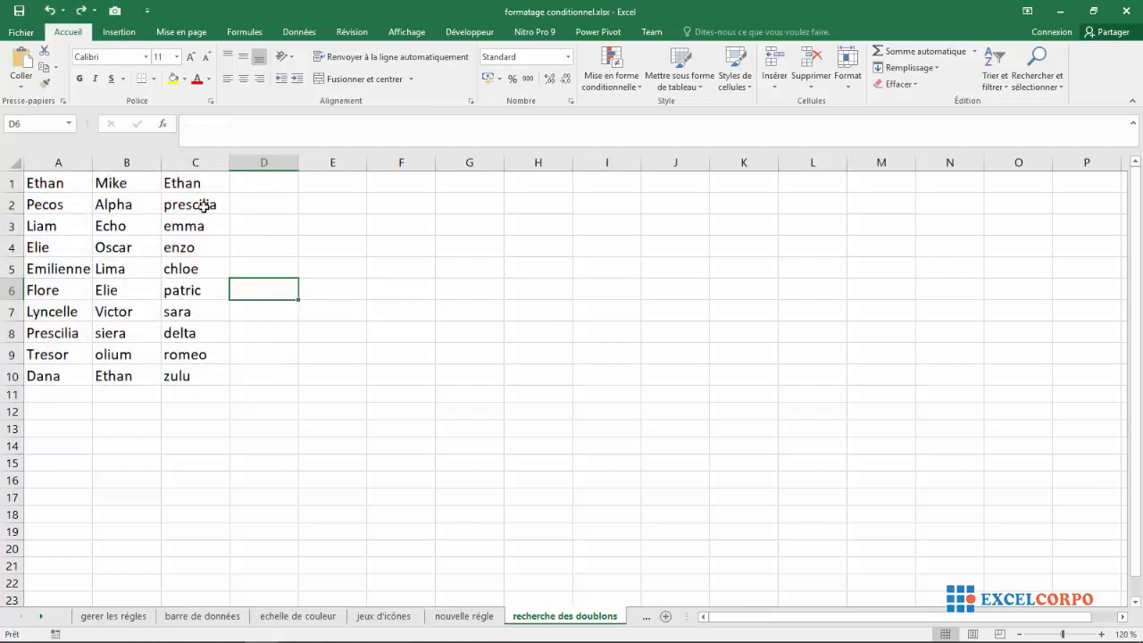
click(148, 289)
click(81, 12)
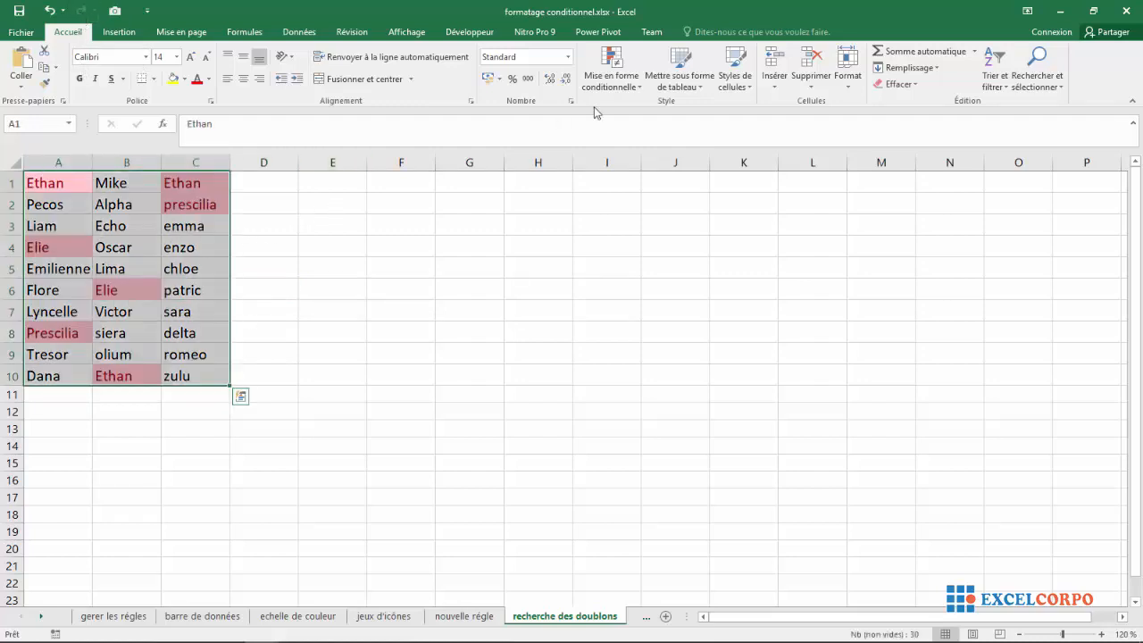
Step: Clear the conditional formatting rules from the entire sheet
click(635, 93)
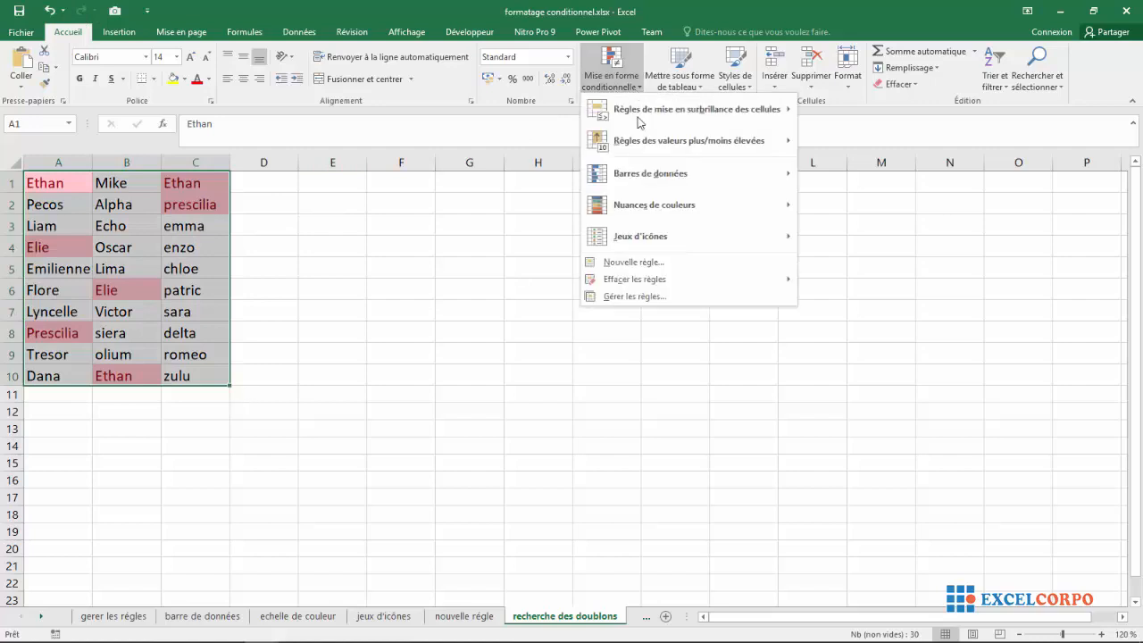
mouse_move(657, 283)
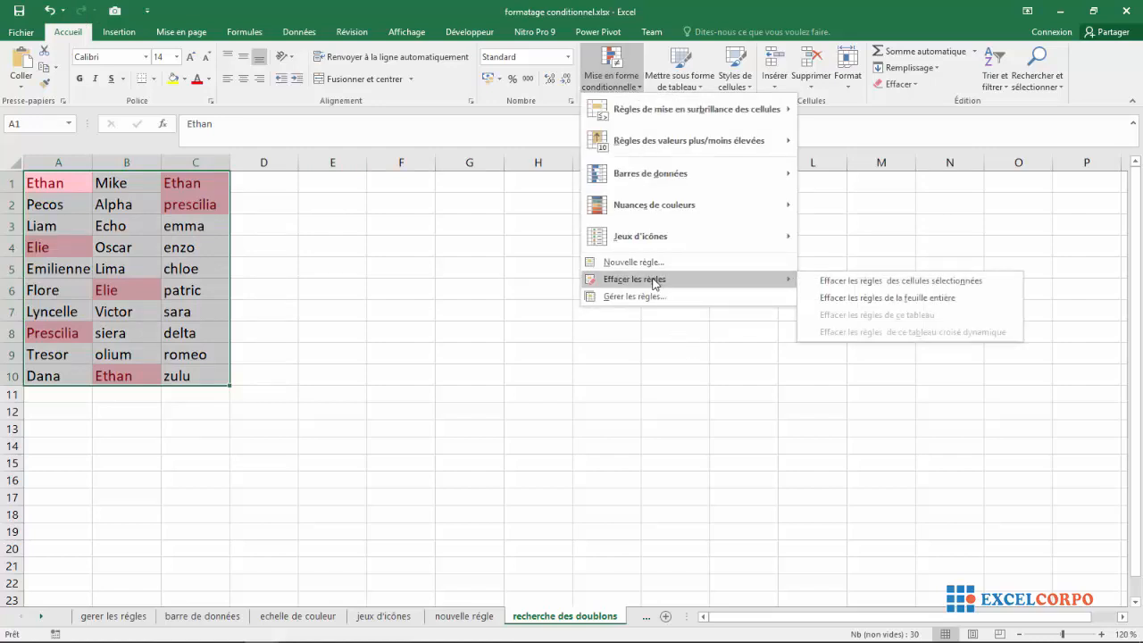
click(868, 302)
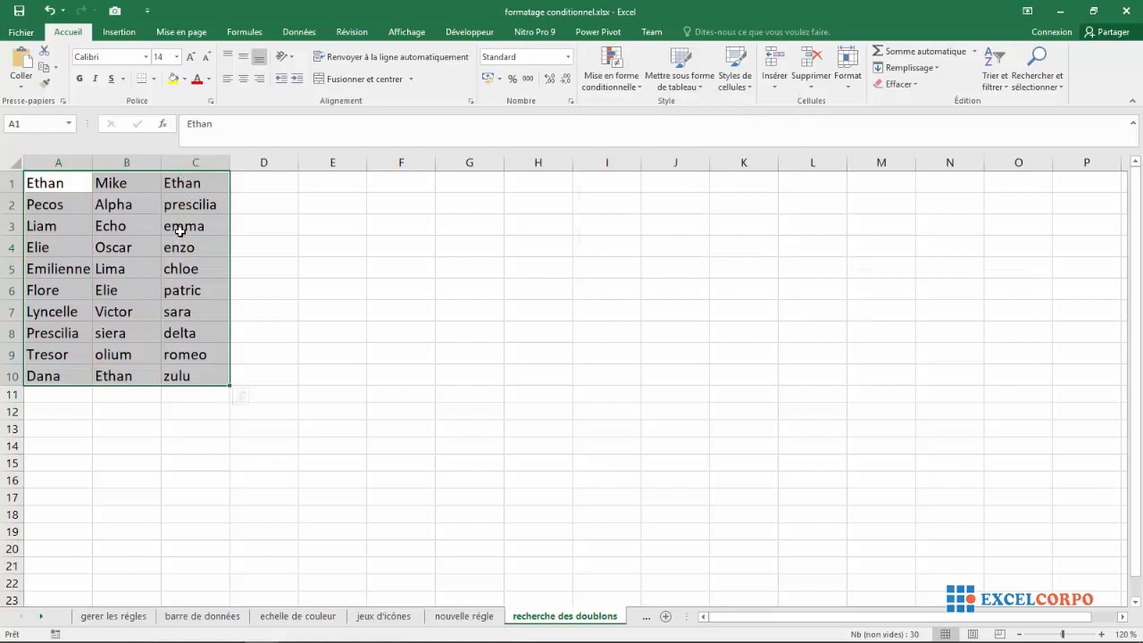
click(272, 251)
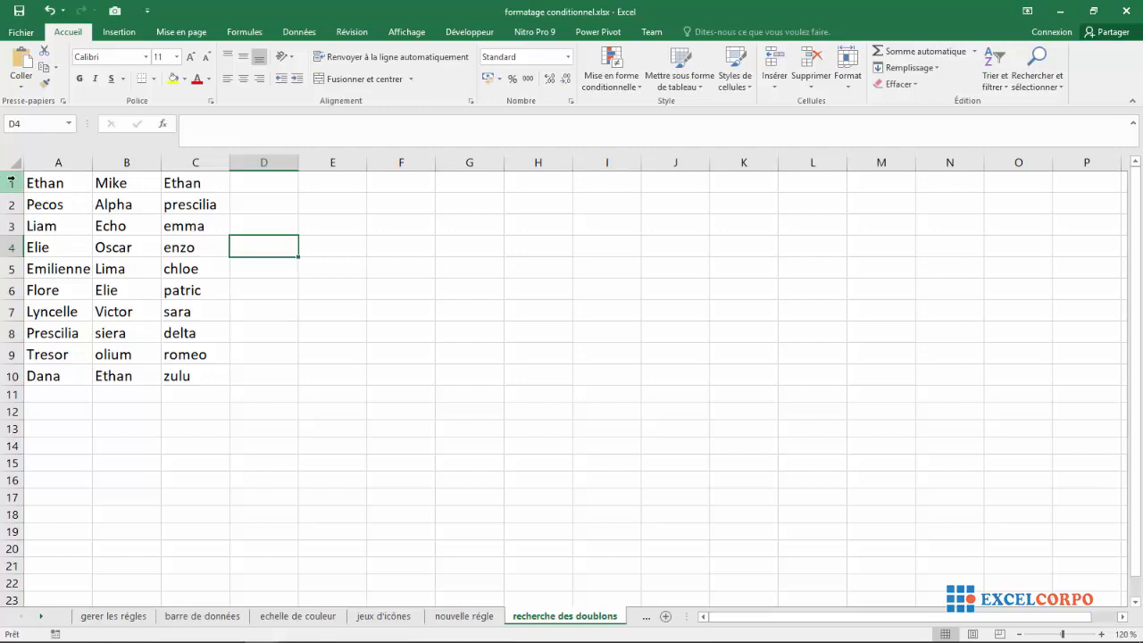
Step: Start a new conditional formatting rule on A1:C10 that uses a formula to determine which cells to format
drag(40, 183, 192, 368)
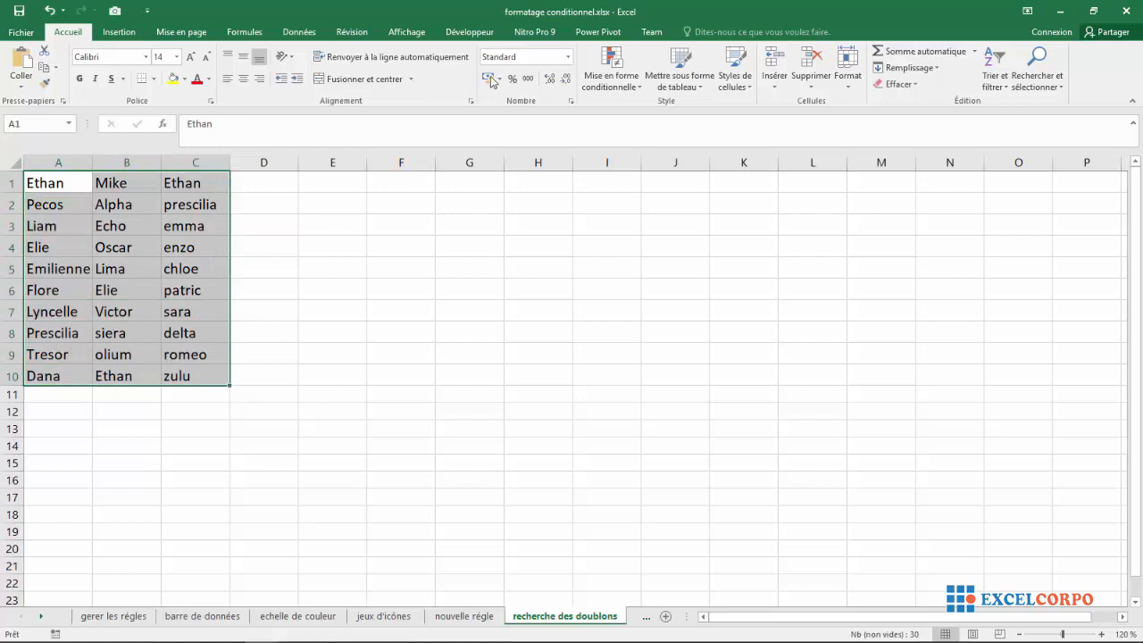
click(641, 85)
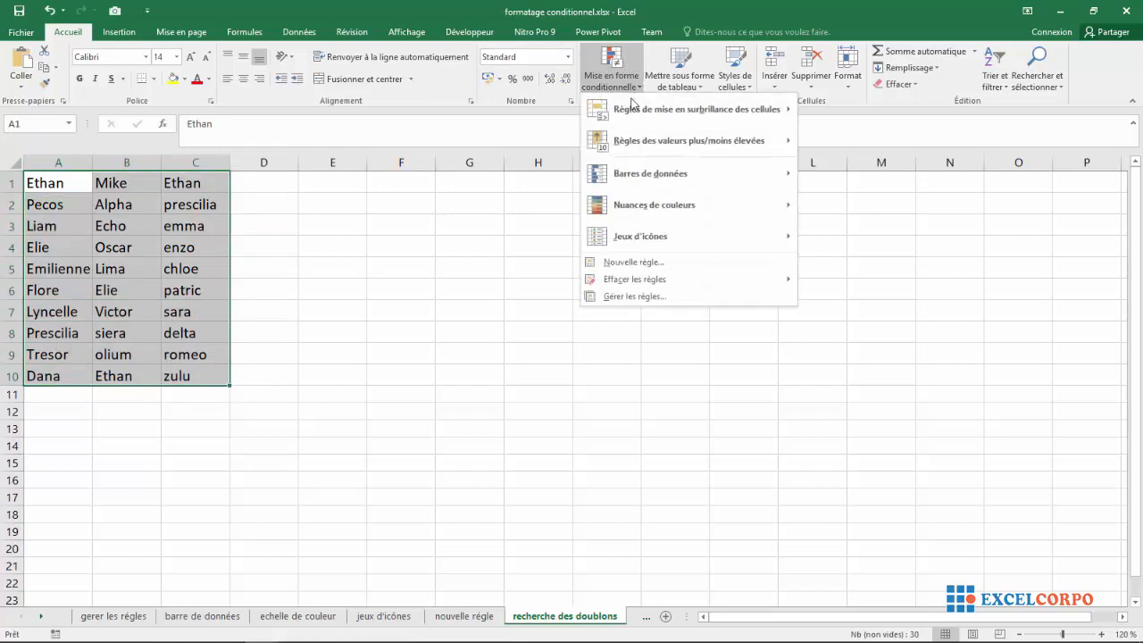
click(626, 264)
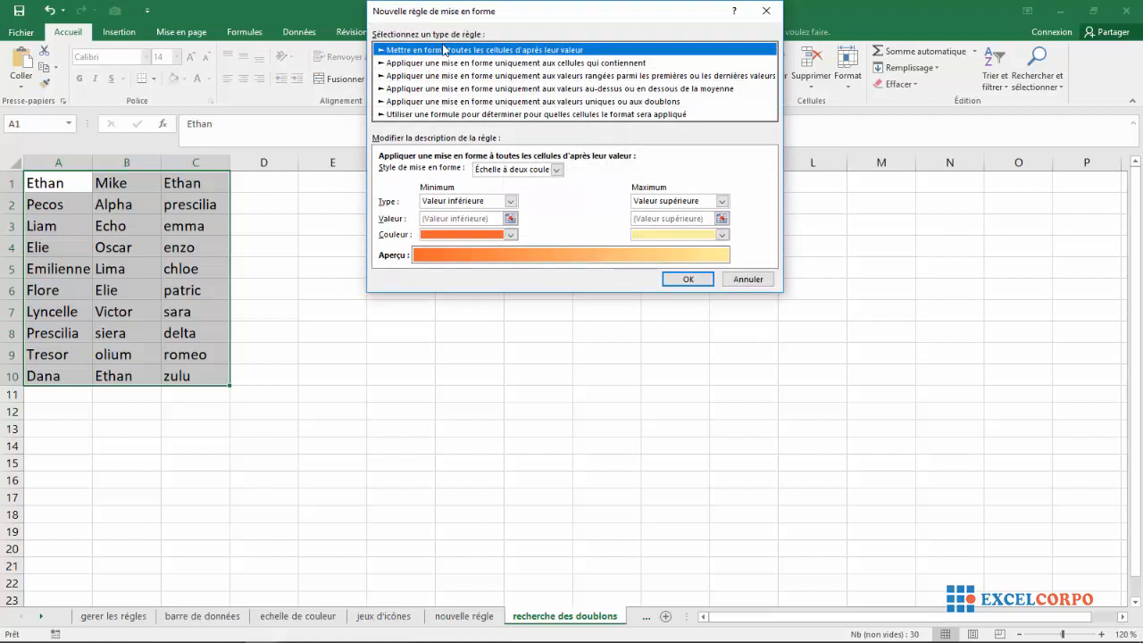
click(429, 116)
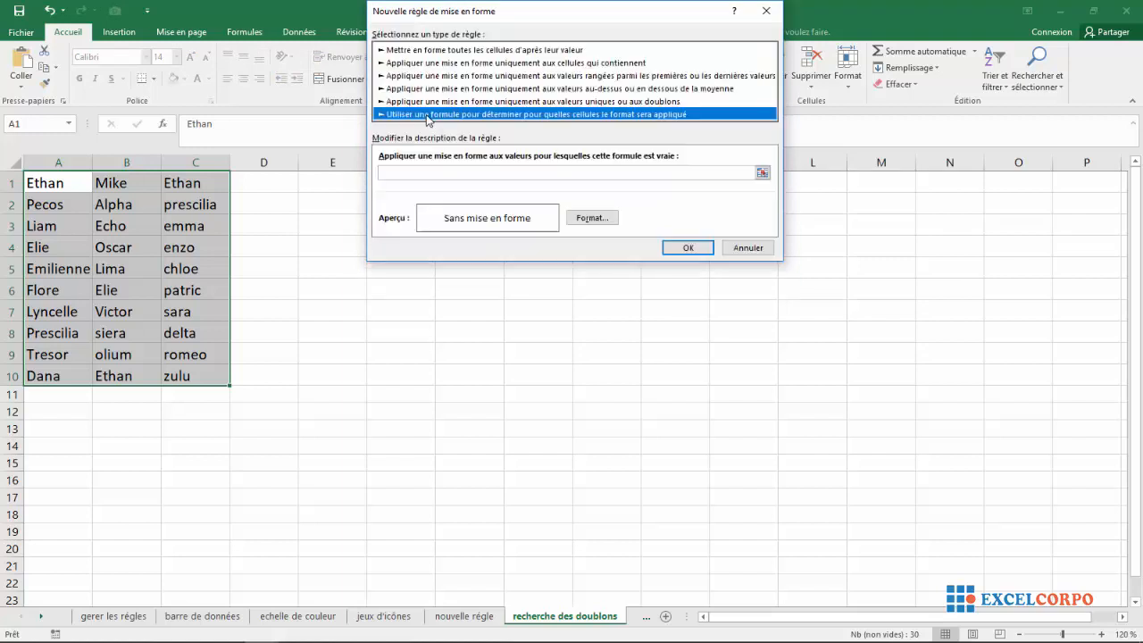
click(398, 173)
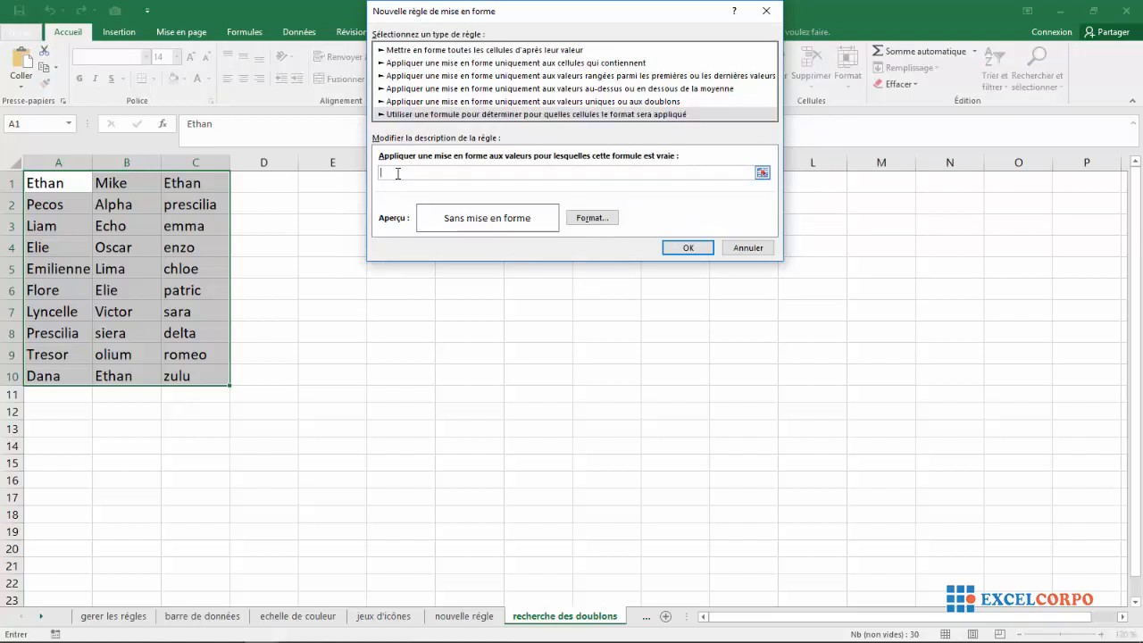
Step: Enter the rule formula =nb.si($A$1:$C$10;A1)=3, with an absolute range and a relative reference to A1
text(=nb.si)
text(()
drag(56, 185, 169, 376)
text(;)
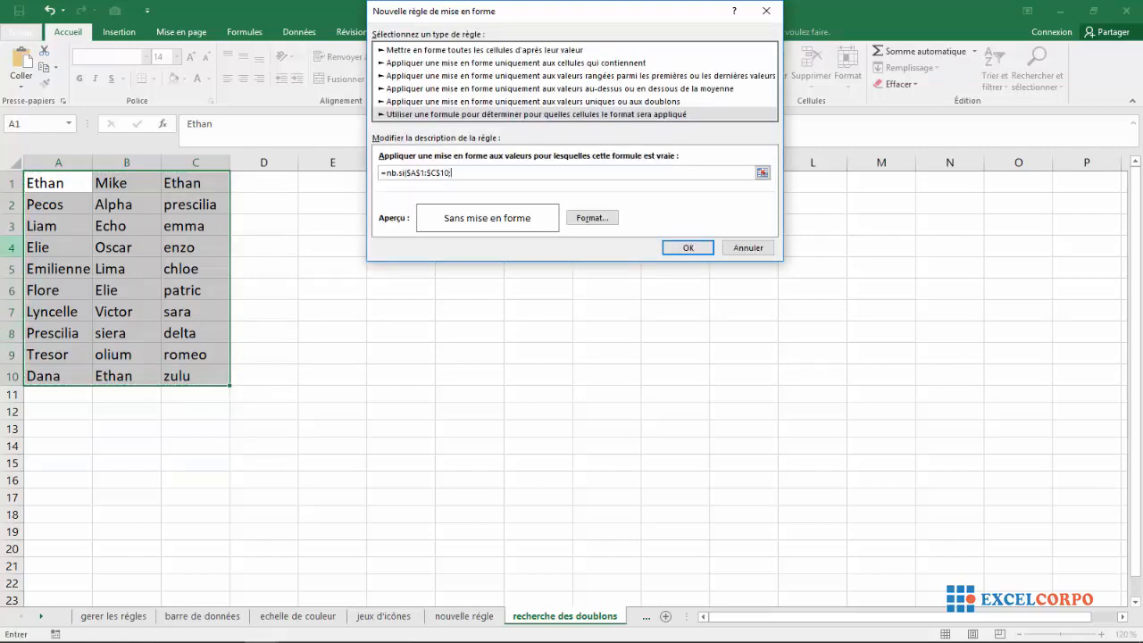
click(44, 185)
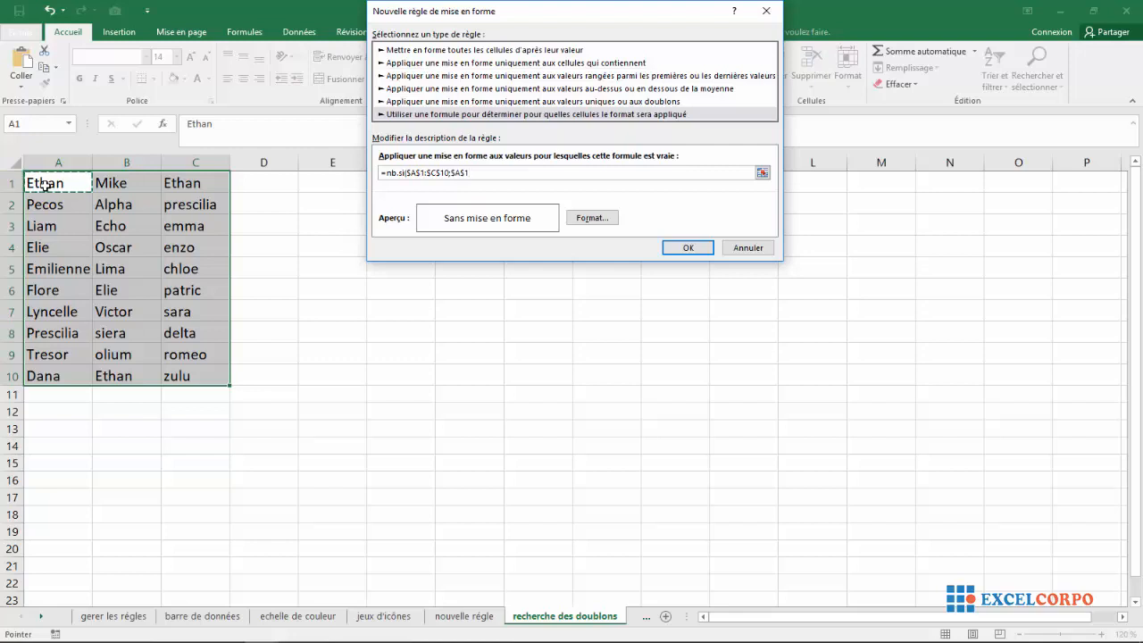
click(465, 173)
key(F4)
key(F4)
key(F4)
text())
text(>3)
Step: Give the formula rule a light blue fill and apply it to A1:C10
click(590, 218)
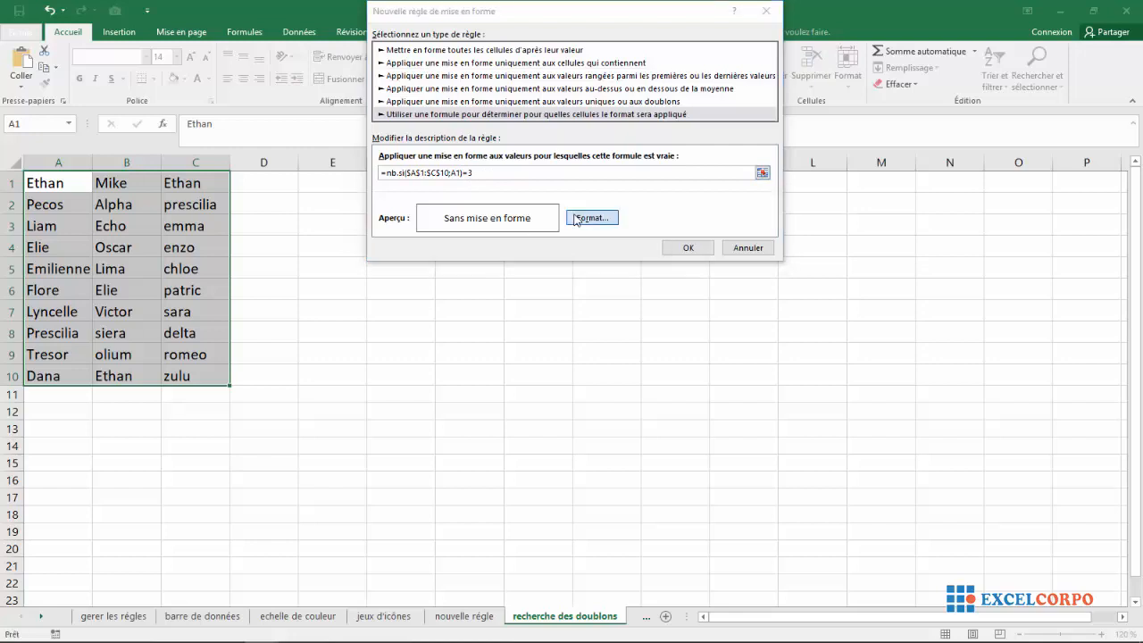
click(476, 176)
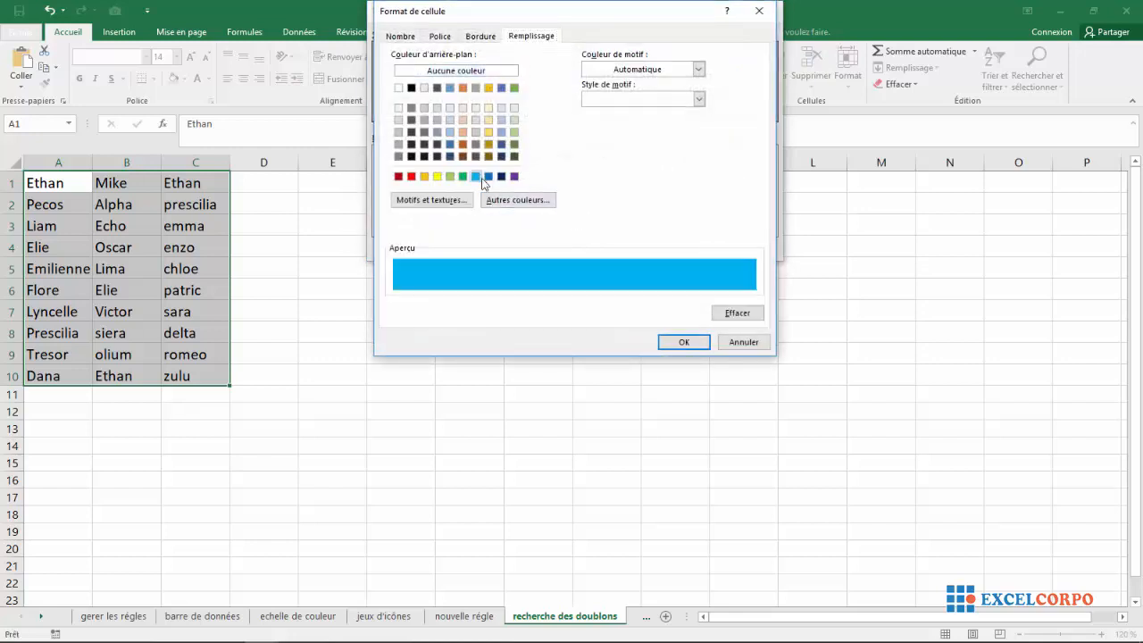
click(681, 342)
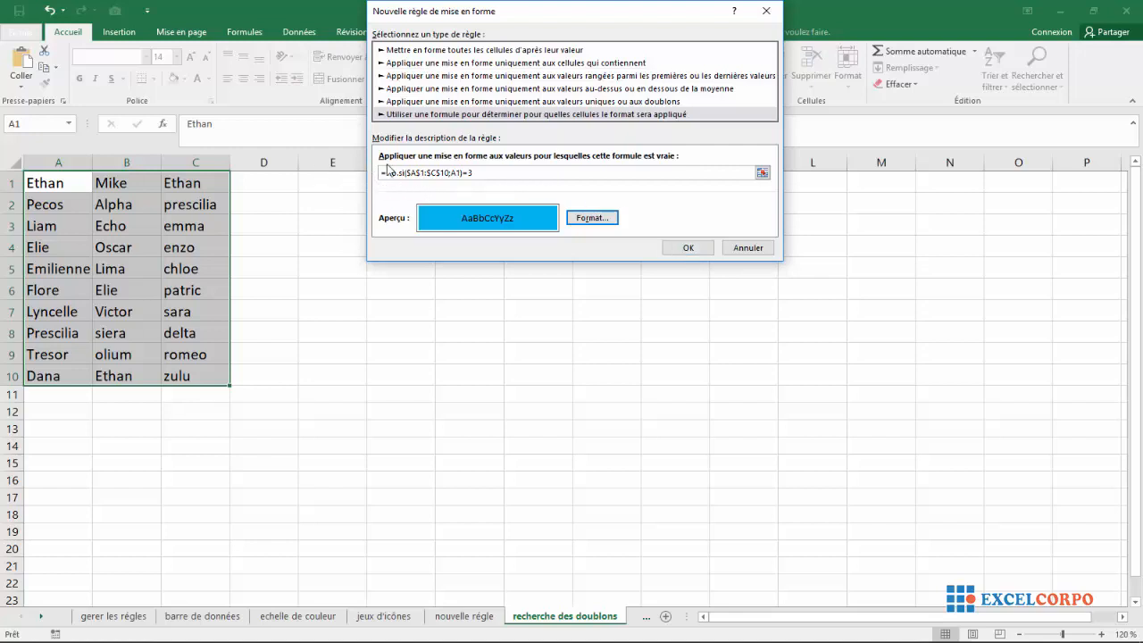
drag(461, 172, 397, 172)
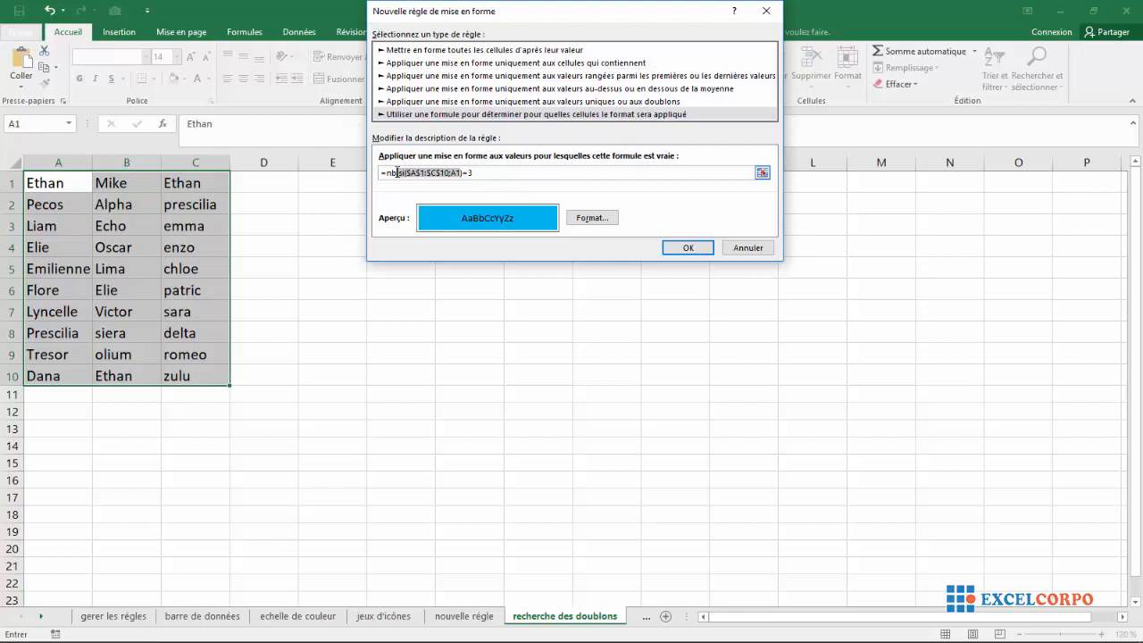
drag(397, 171, 404, 171)
drag(475, 175, 395, 170)
click(471, 173)
click(685, 247)
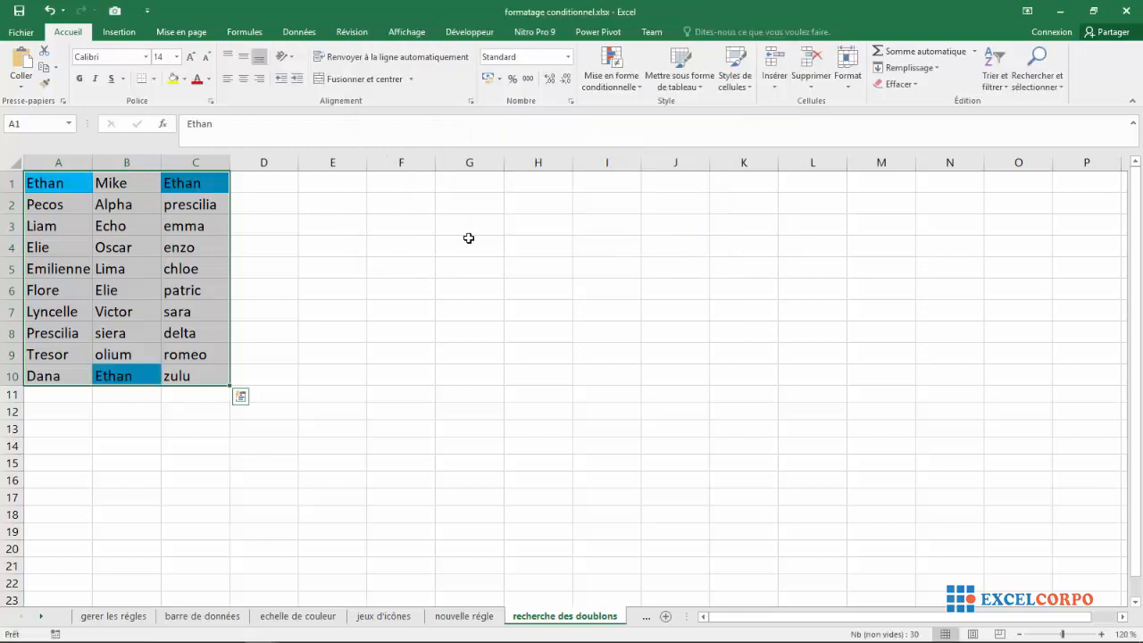
click(342, 271)
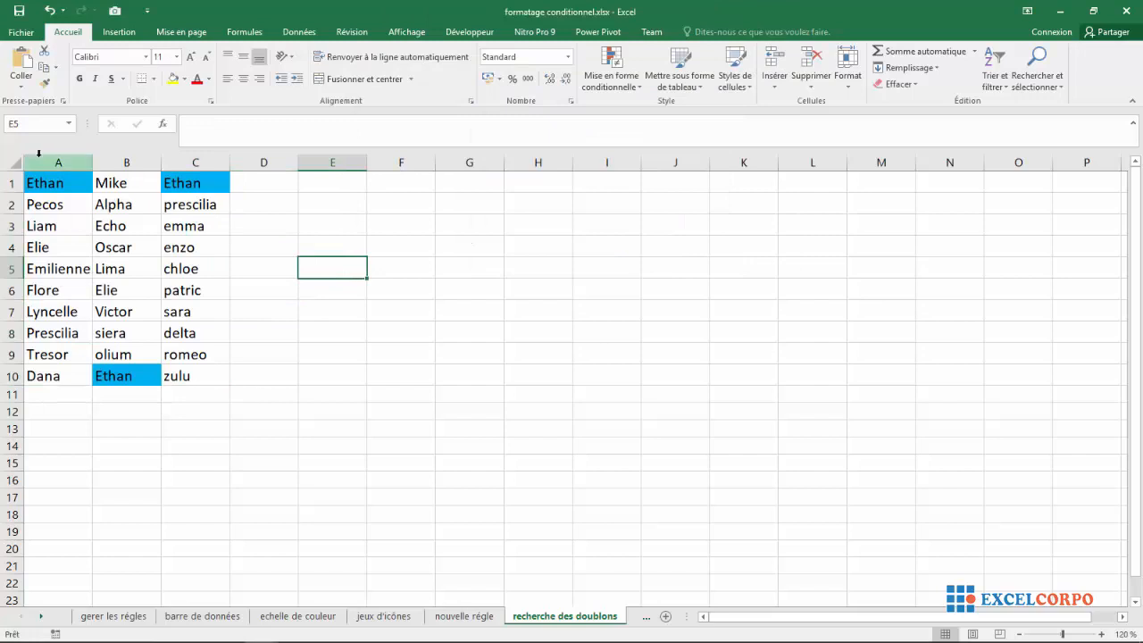
Step: Check the highlighted cells A1, C1 and B10 against the formula rule
click(117, 376)
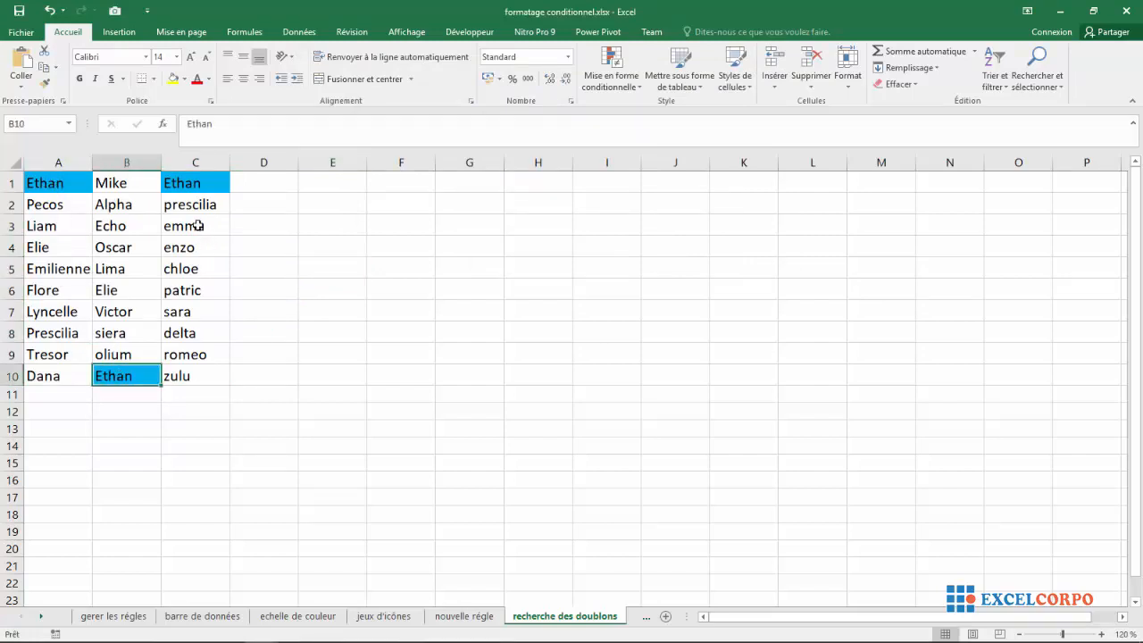
click(197, 183)
click(76, 181)
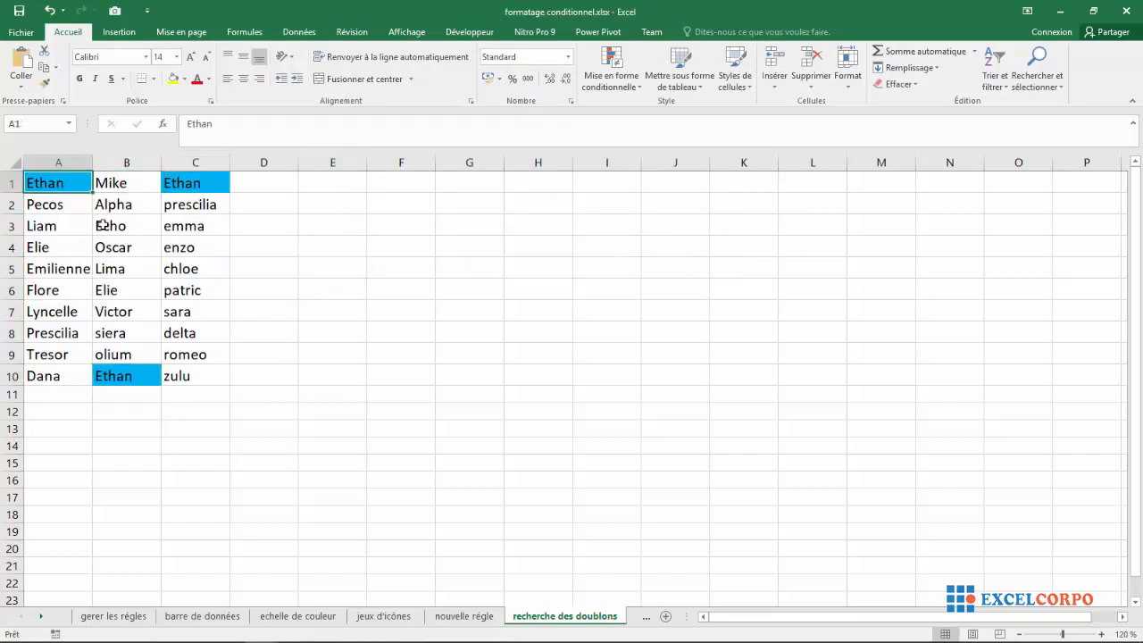
click(128, 379)
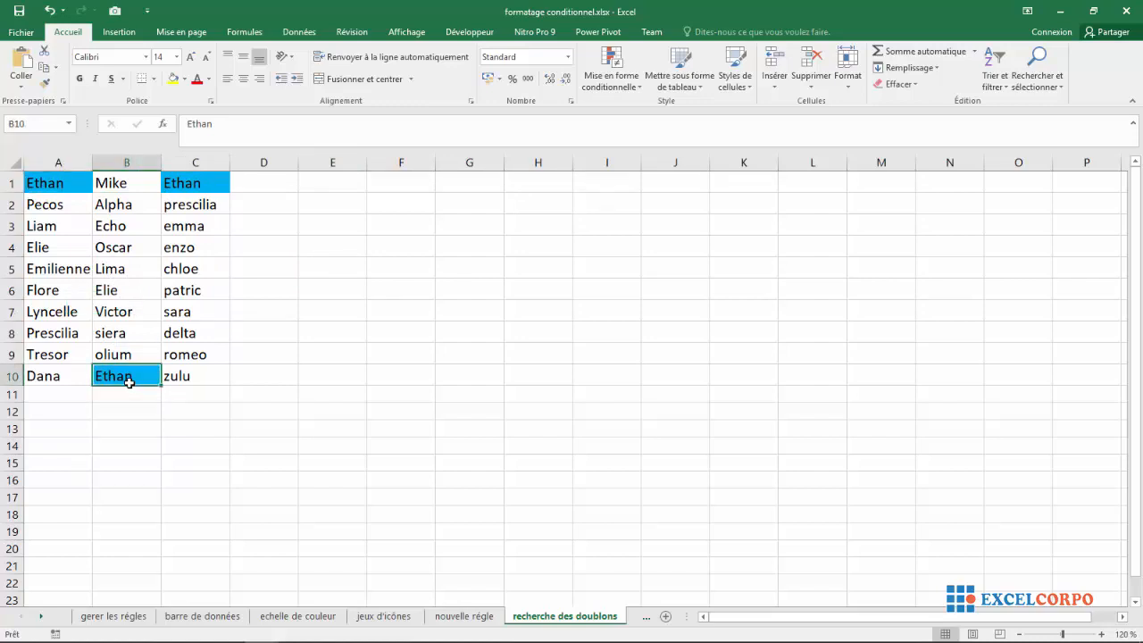
Step: Compare the names in the highlighted cells B10, C1 and A1 with one another and with the rest of the list in A1:C10
key(ctrl+a)
click(342, 272)
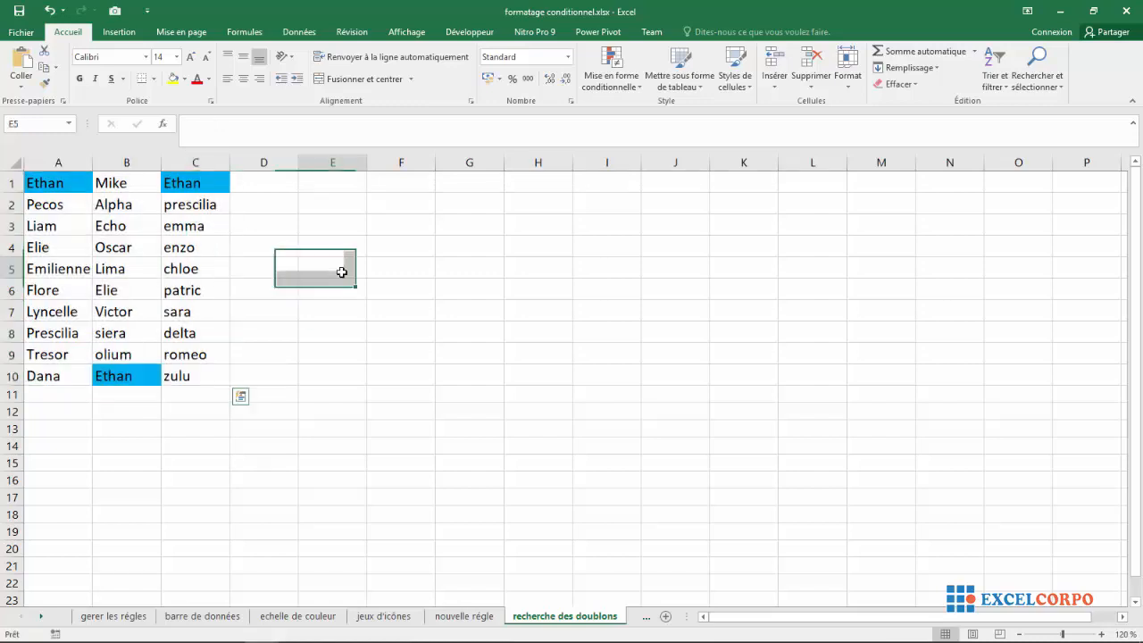
click(119, 375)
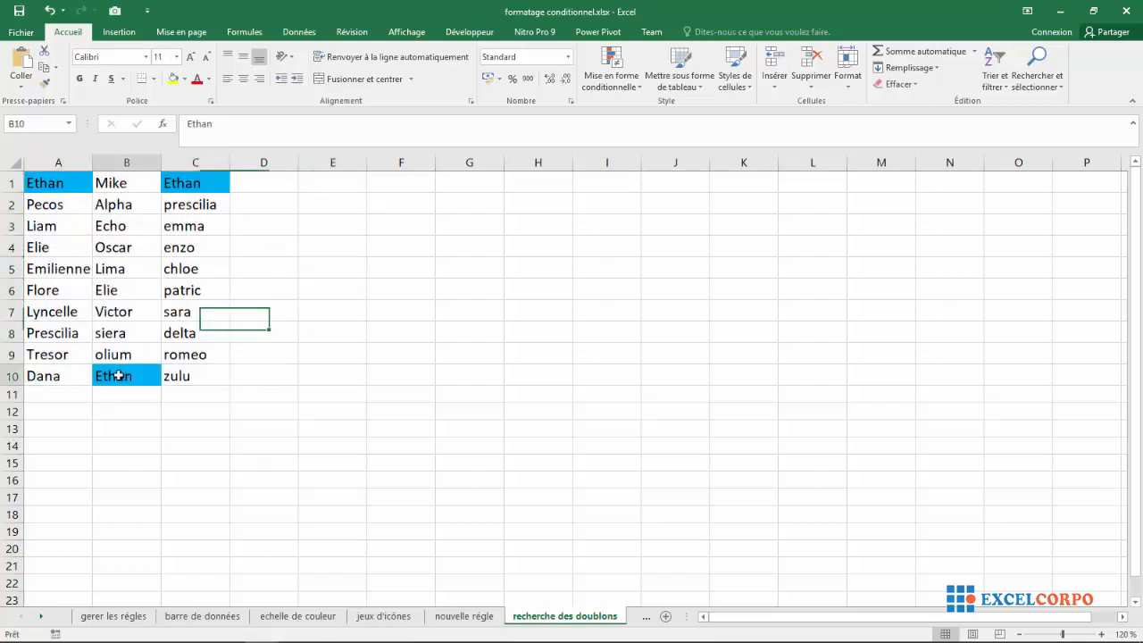
click(198, 182)
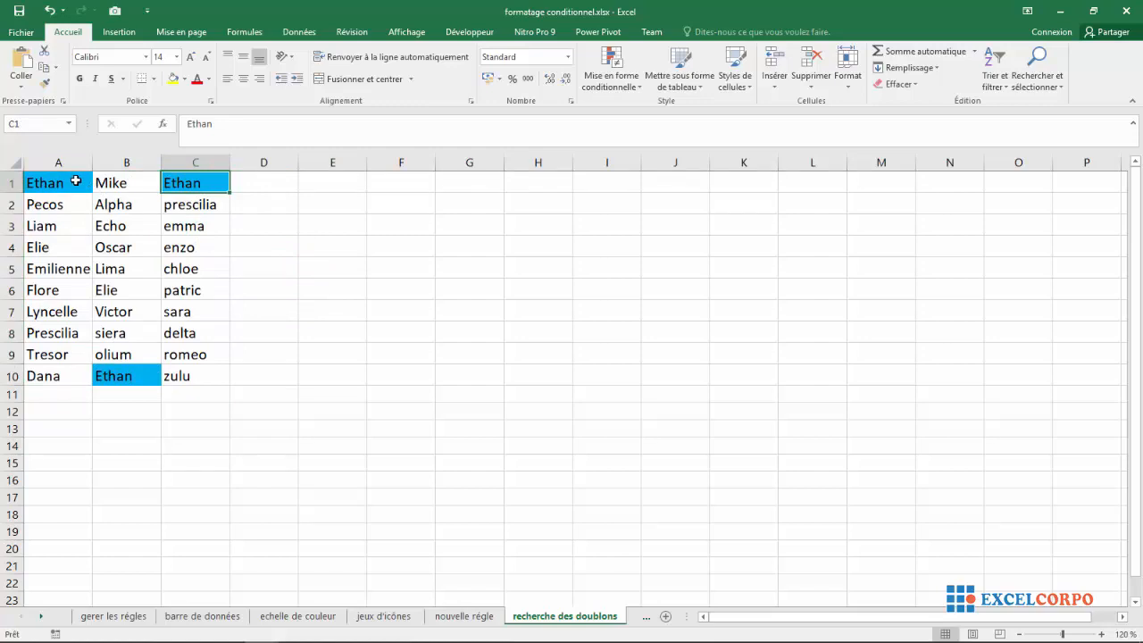
click(76, 181)
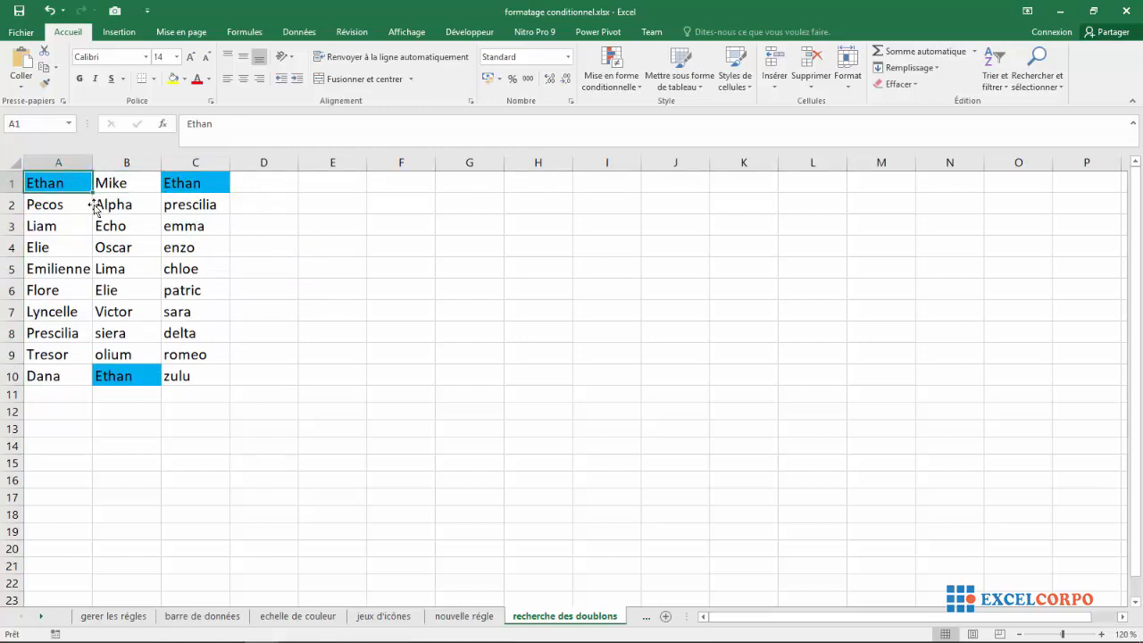
click(128, 382)
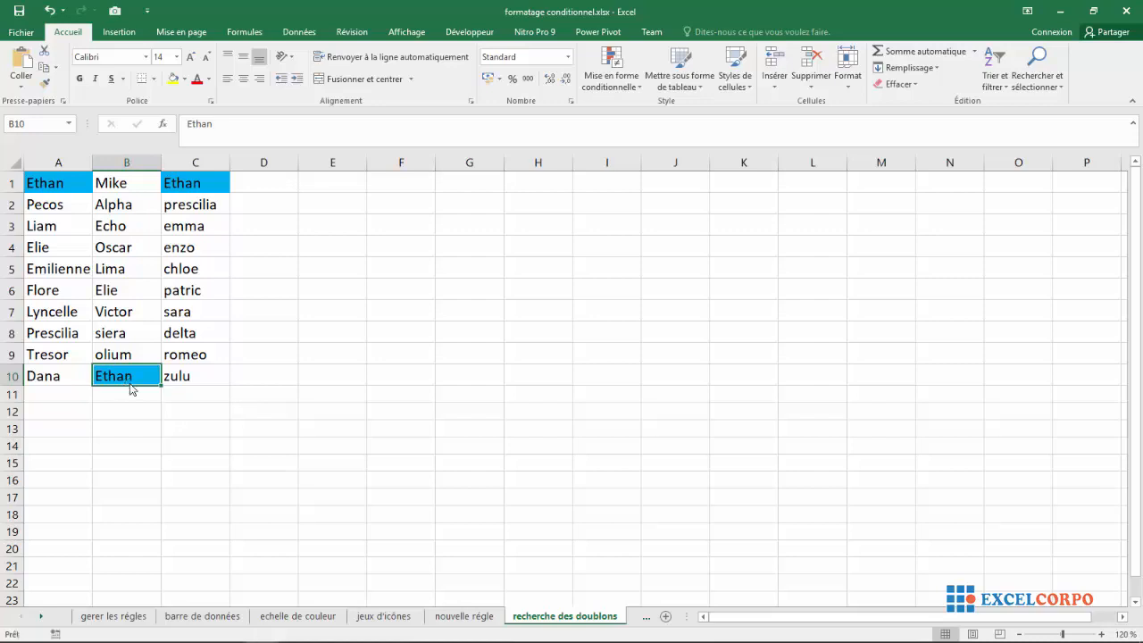
key(ctrl+a)
click(340, 271)
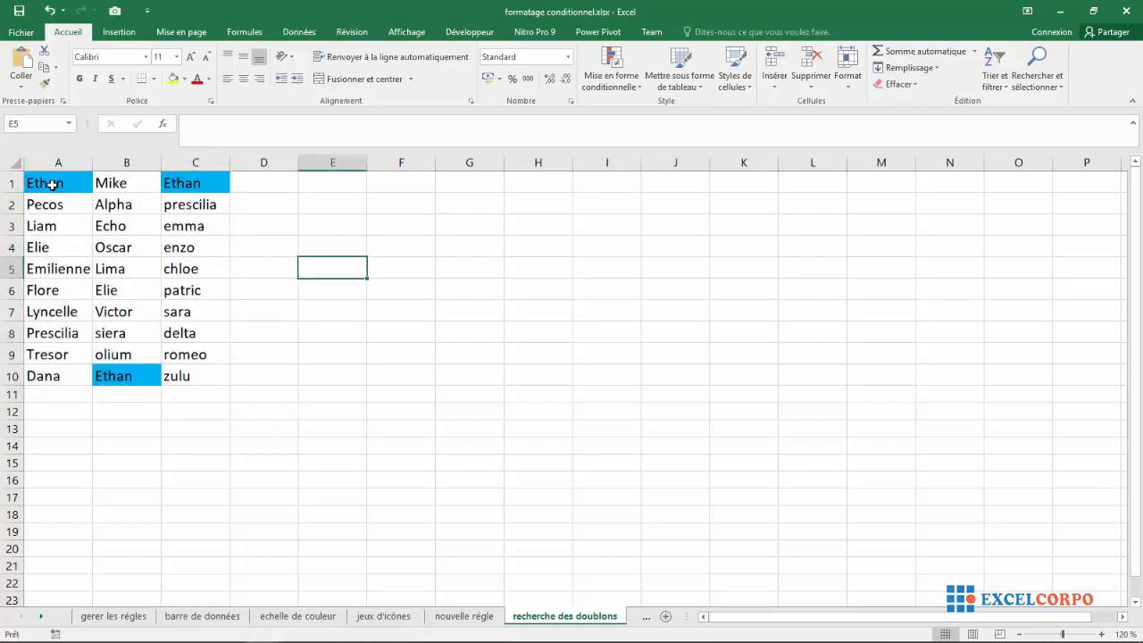
click(116, 375)
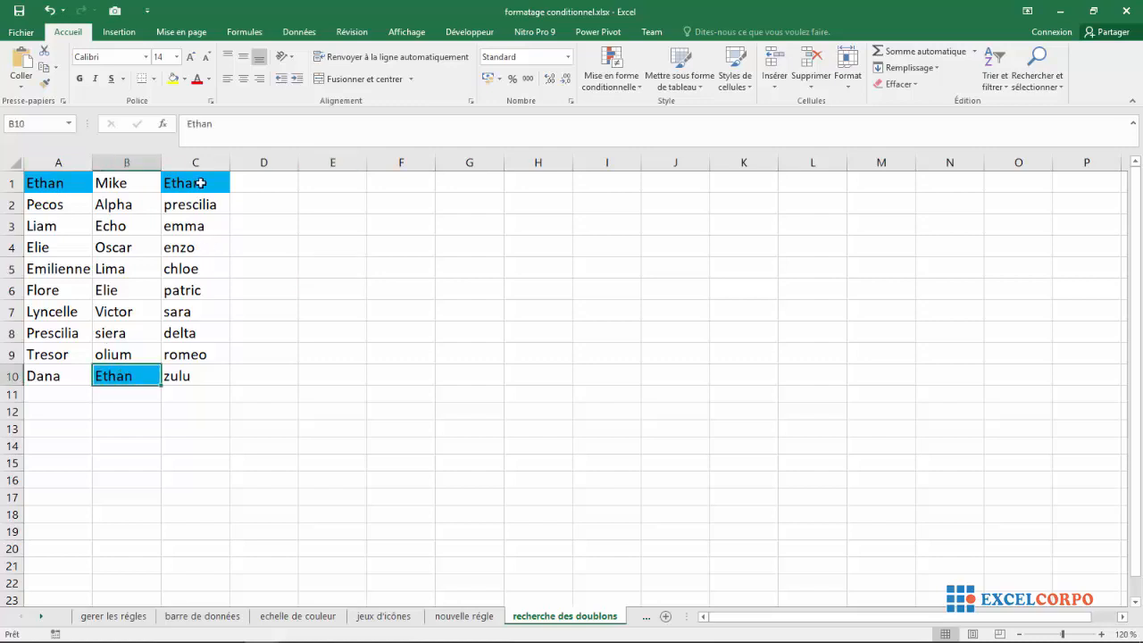
click(185, 182)
click(76, 180)
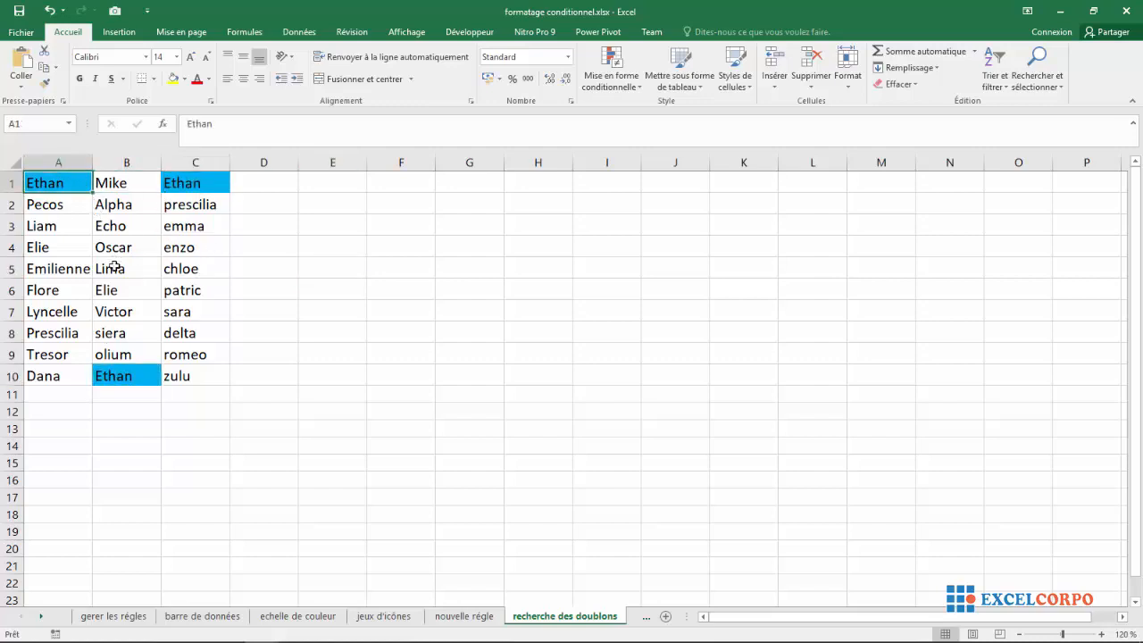
click(128, 382)
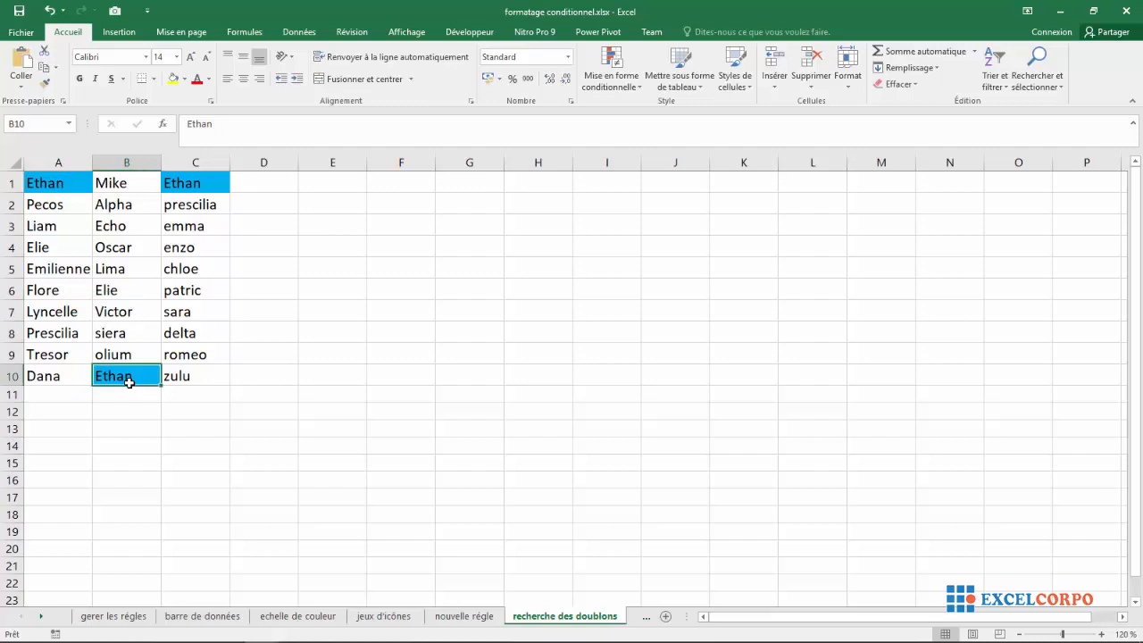